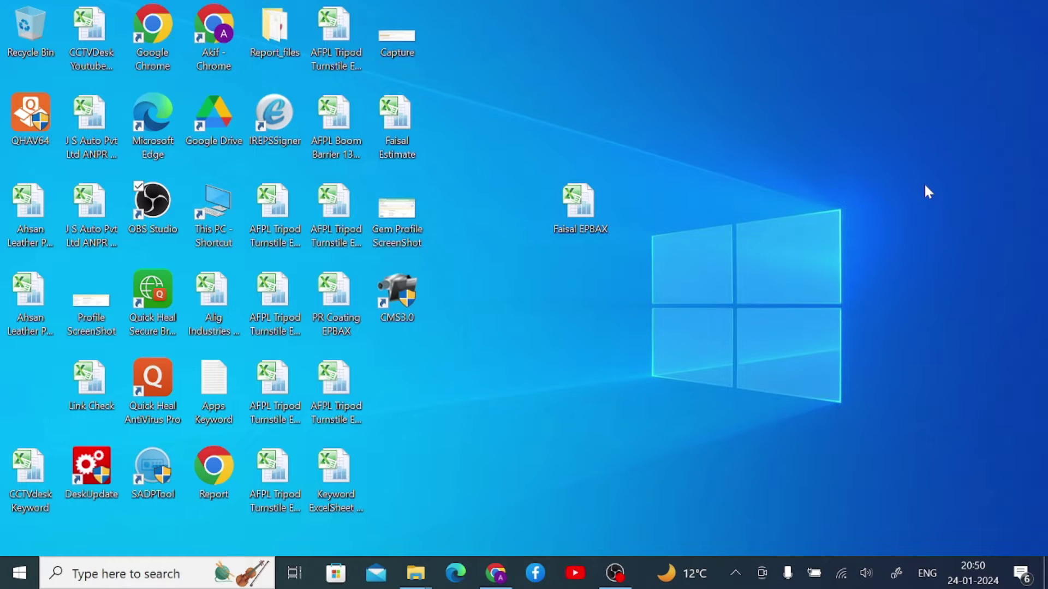
Search Google for 'ezviz for pc' in a new Chrome window
key(o)
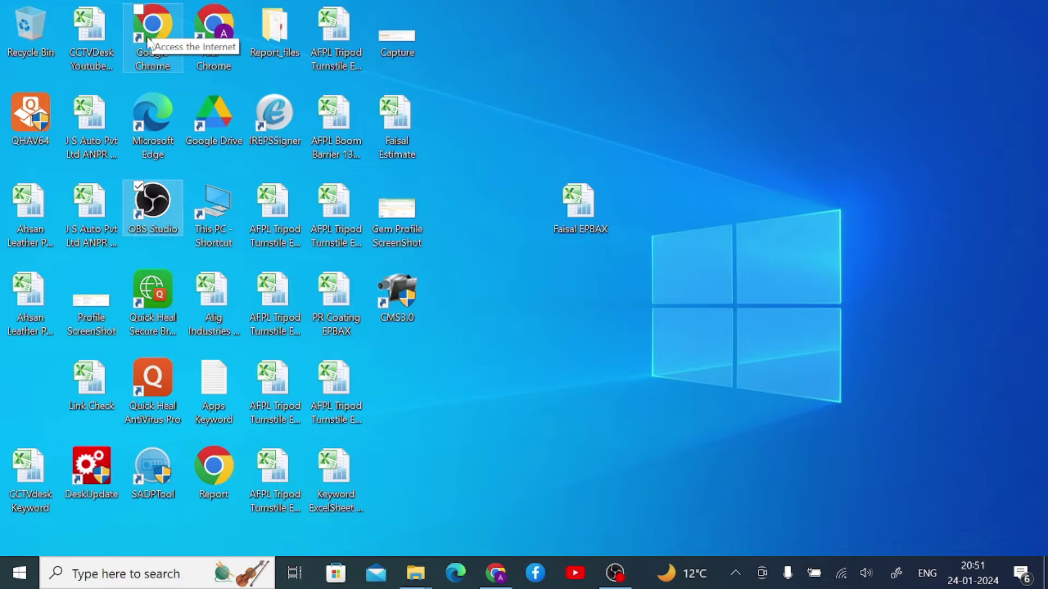
double_click(217, 30)
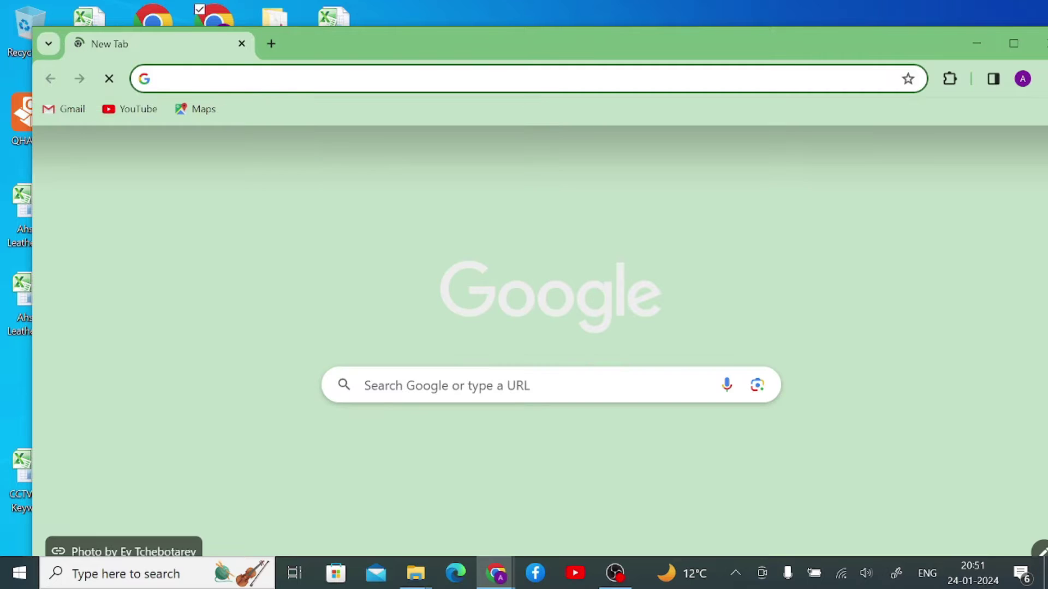
key(Down)
text(ezviz for pc)
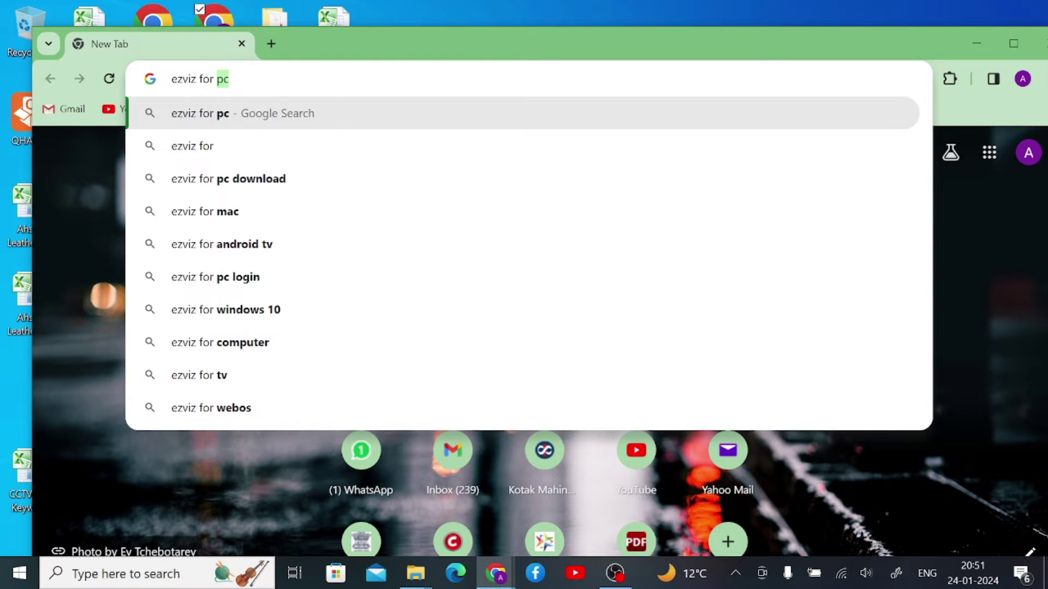
click(288, 114)
Open the CCTV DESK 'EZVIZ App For PC' article from the search results
scroll(322, 281, down, 2)
scroll(322, 281, up, 1)
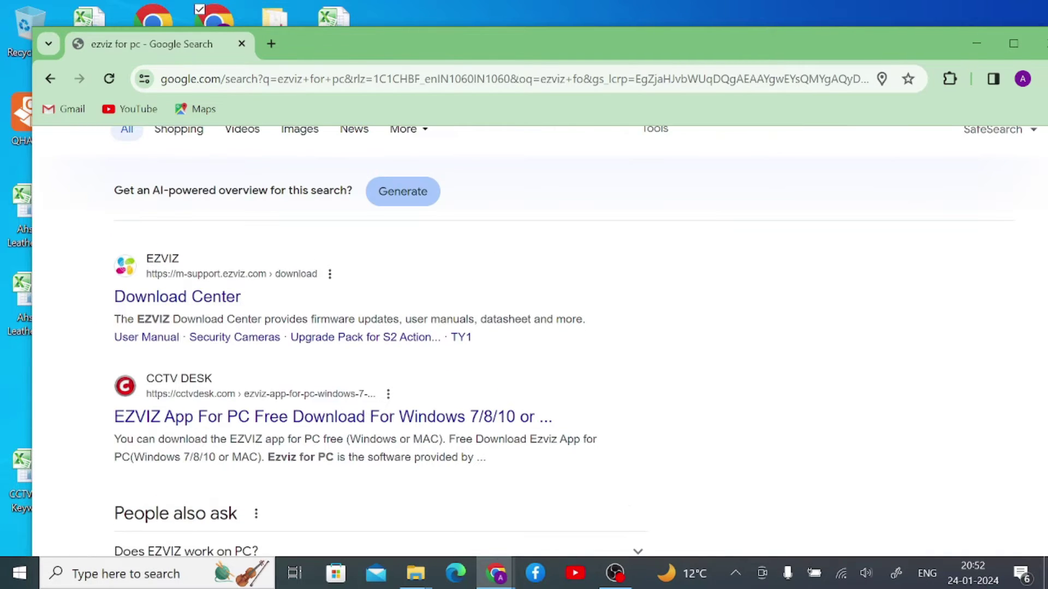
scroll(169, 358, down, 1)
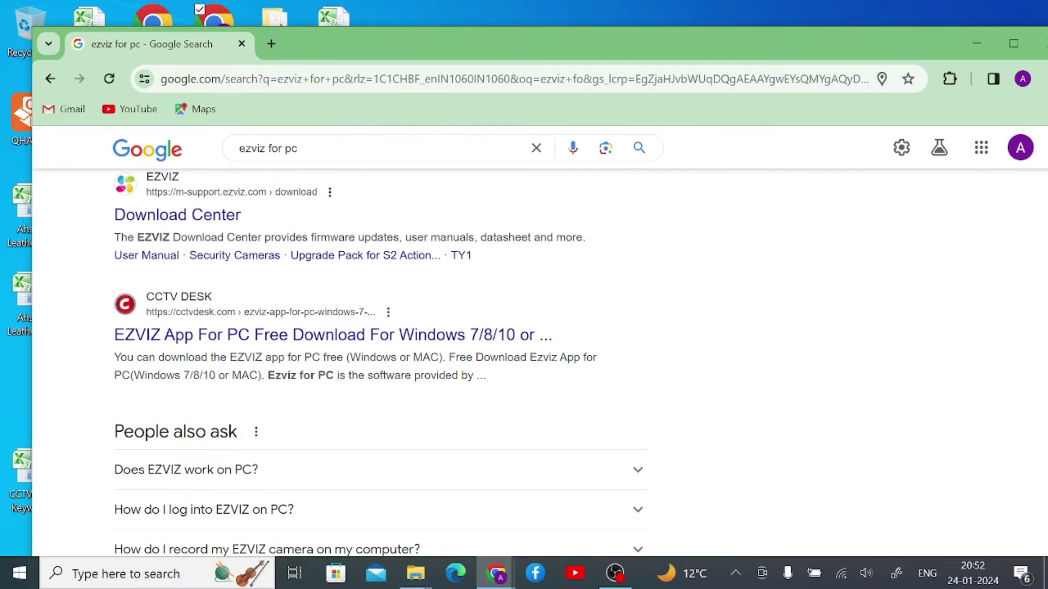
scroll(199, 354, down, 5)
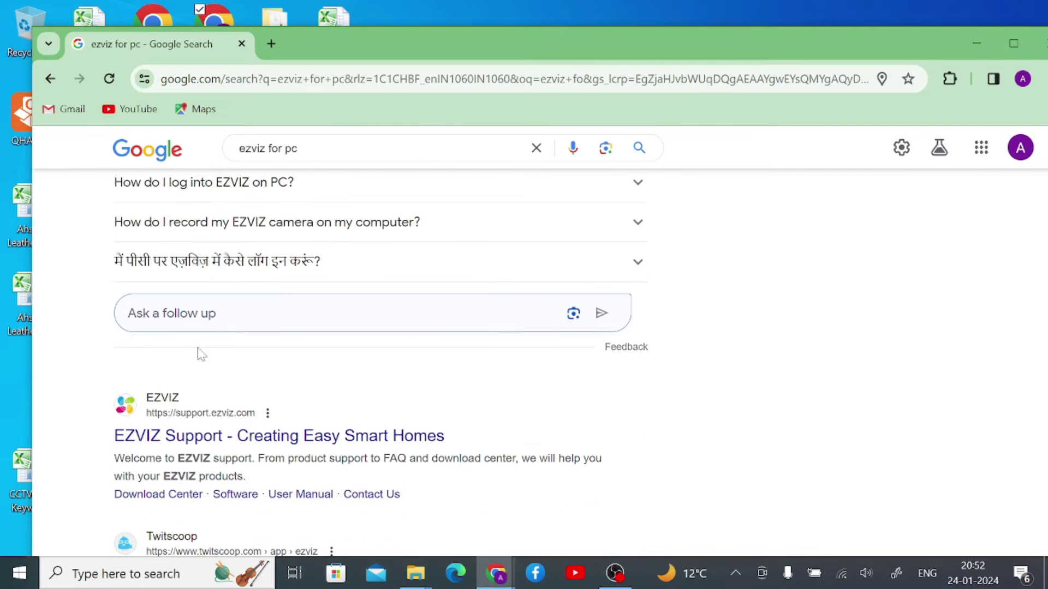
scroll(185, 393, down, 2)
scroll(183, 401, up, 8)
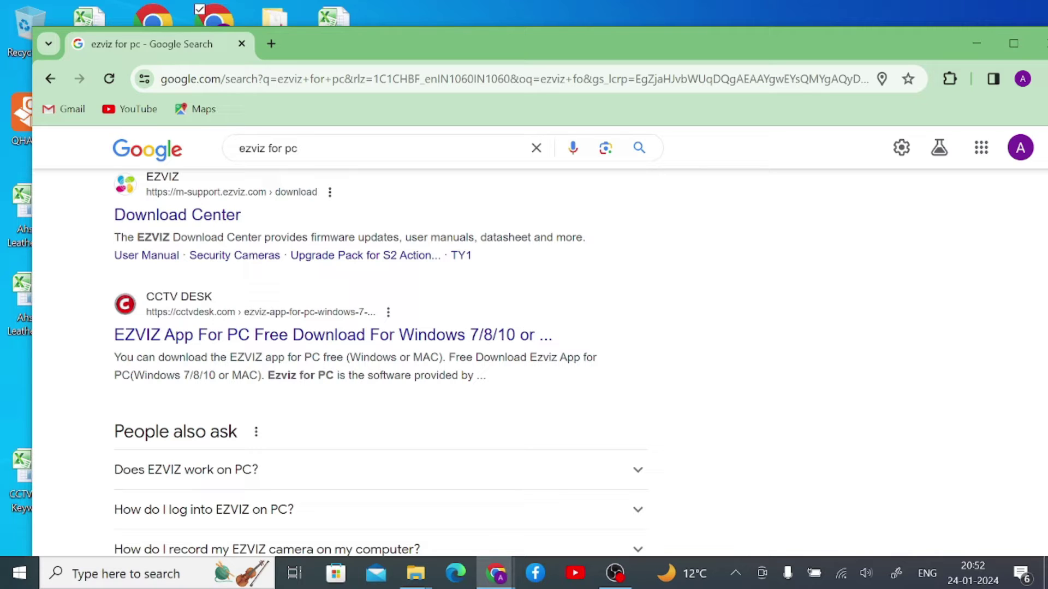
click(197, 334)
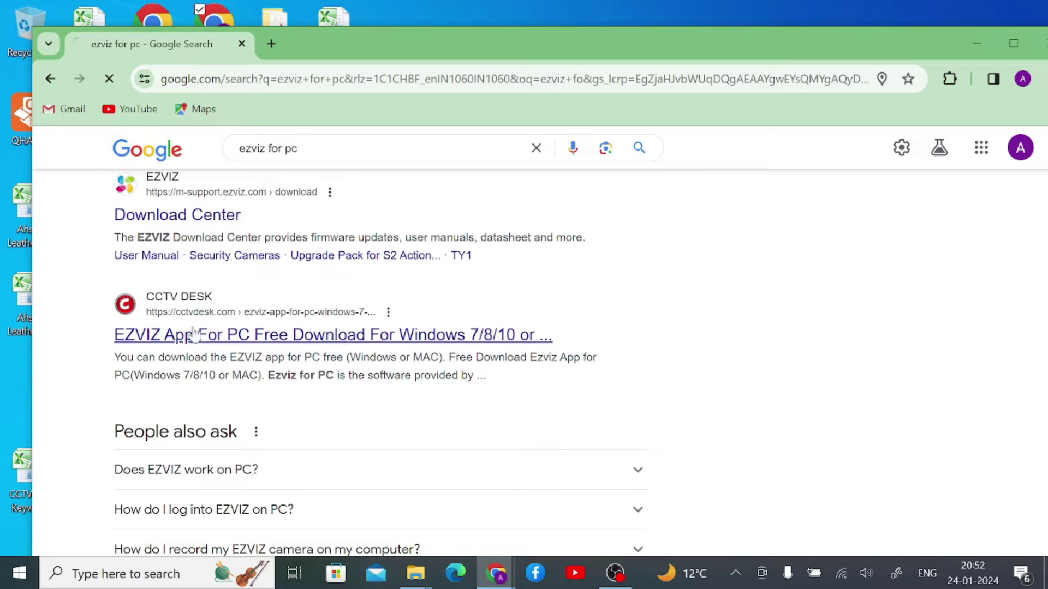
Follow 'Download Ezviz App For PC Windows' and wait out the countdown for Ezviz-App-for-PC.zip
scroll(262, 383, down, 10)
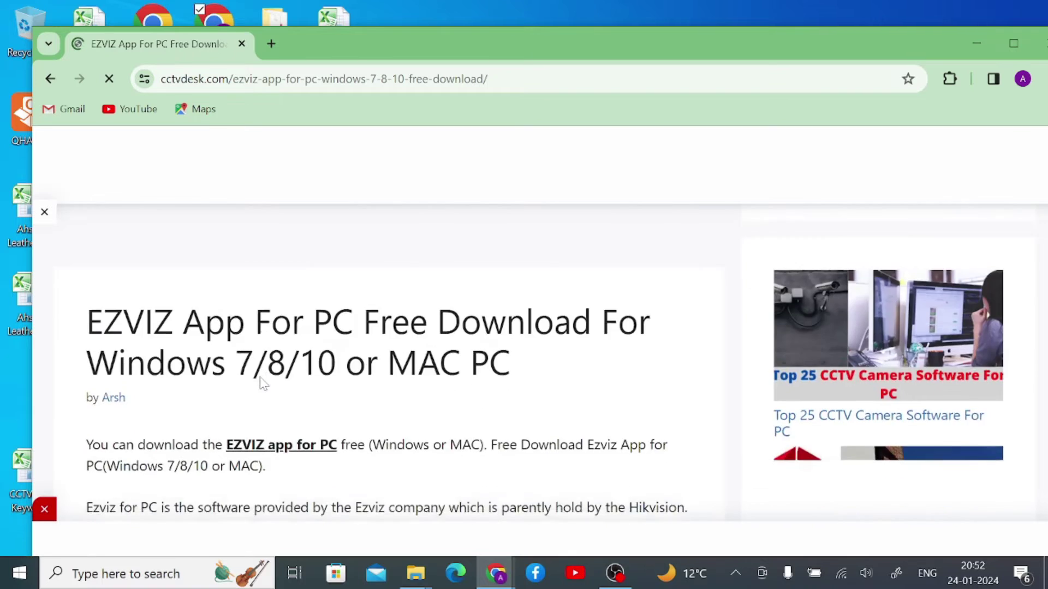
scroll(262, 383, down, 8)
scroll(262, 382, up, 4)
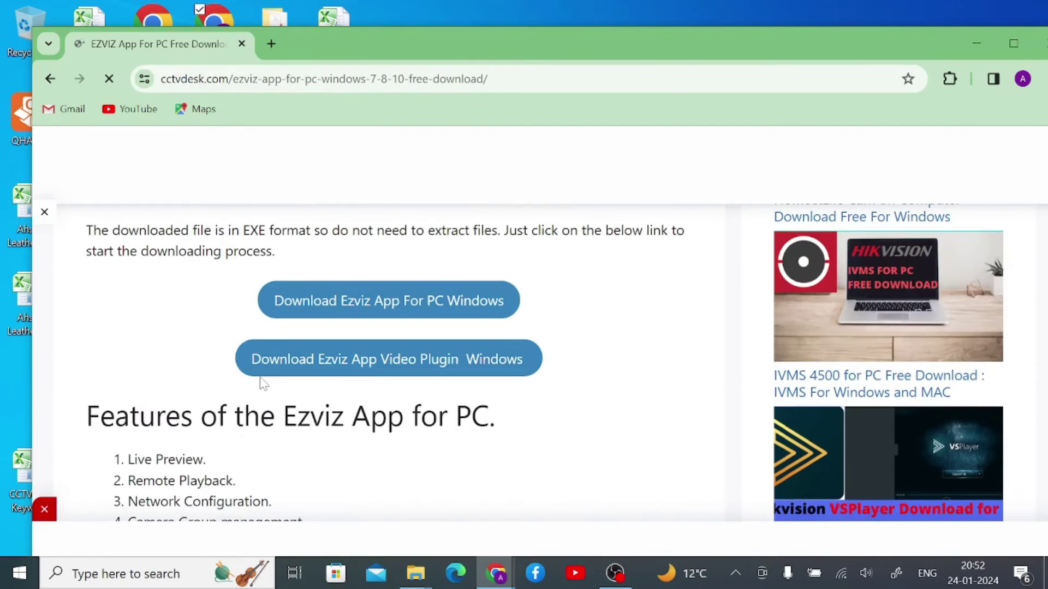
click(365, 309)
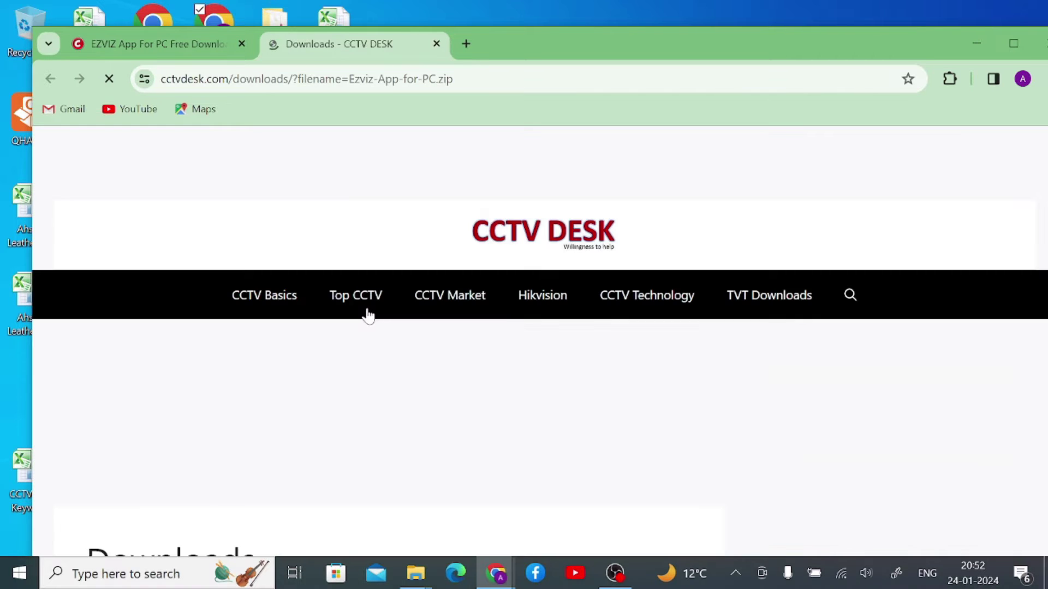
scroll(376, 332, down, 4)
scroll(377, 331, down, 2)
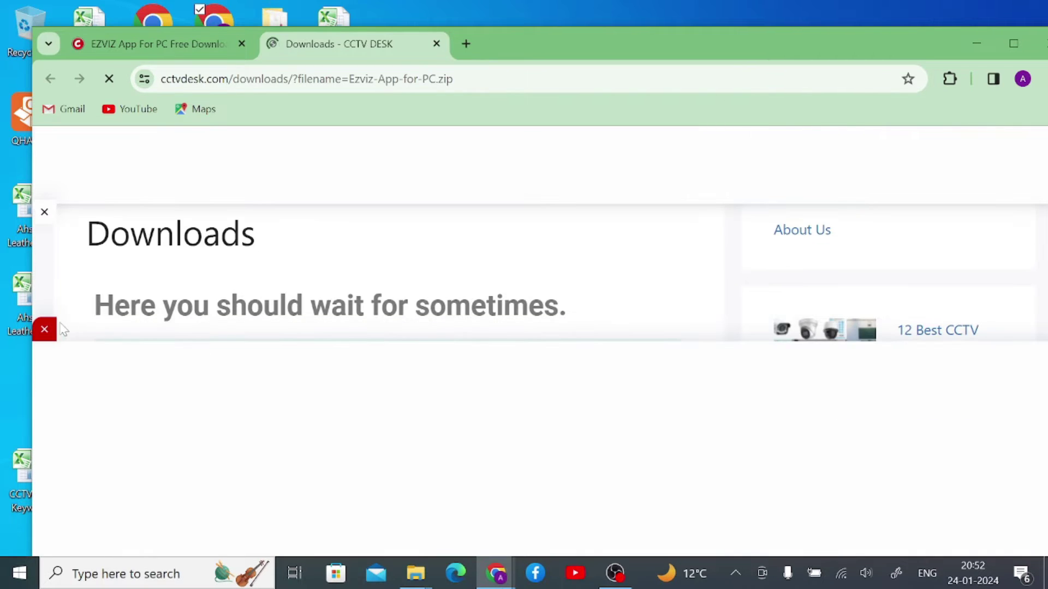
scroll(254, 398, down, 2)
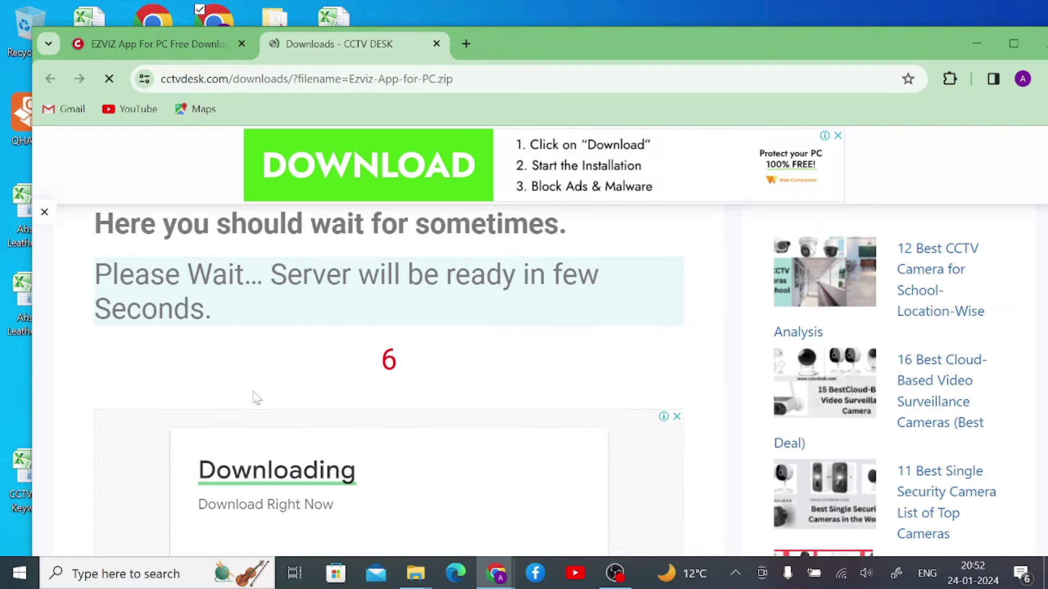
scroll(254, 397, up, 2)
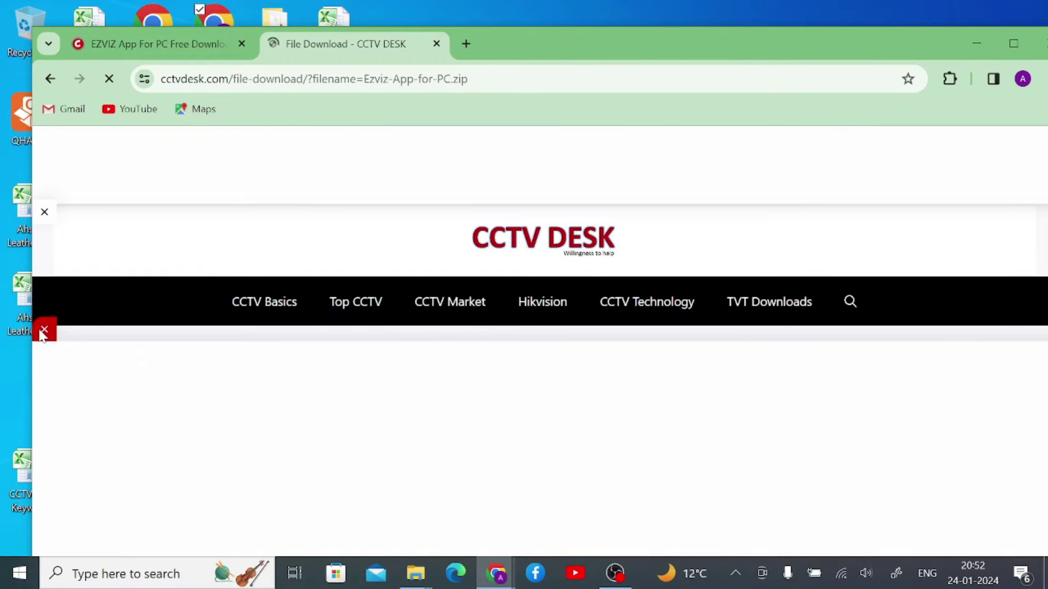
scroll(274, 427, down, 4)
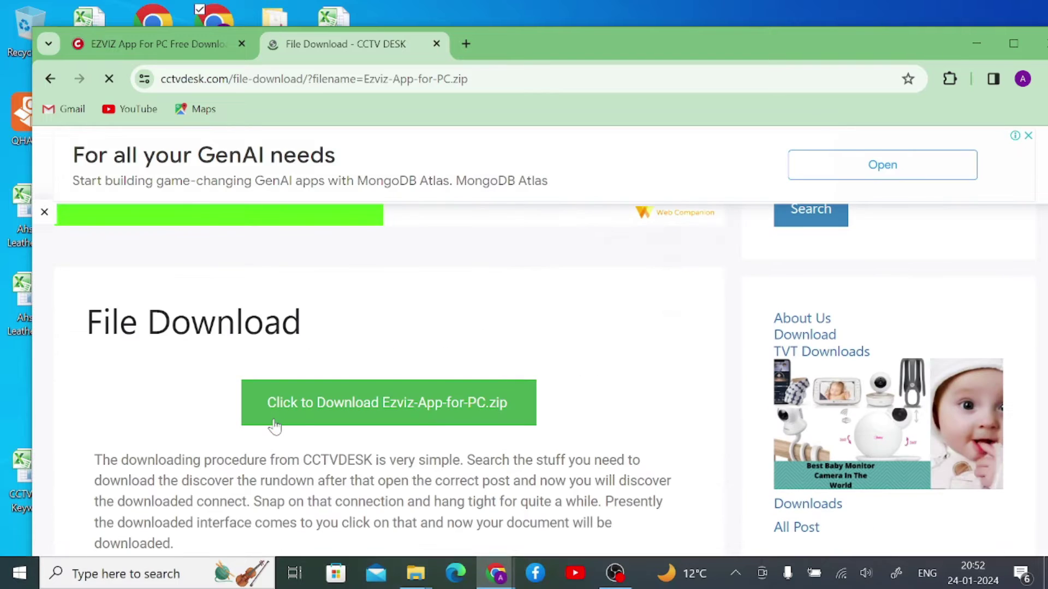
Download Ezviz-App-for-PC.zip (39.1 MB), dismiss the ad, and show it in Downloads
click(339, 410)
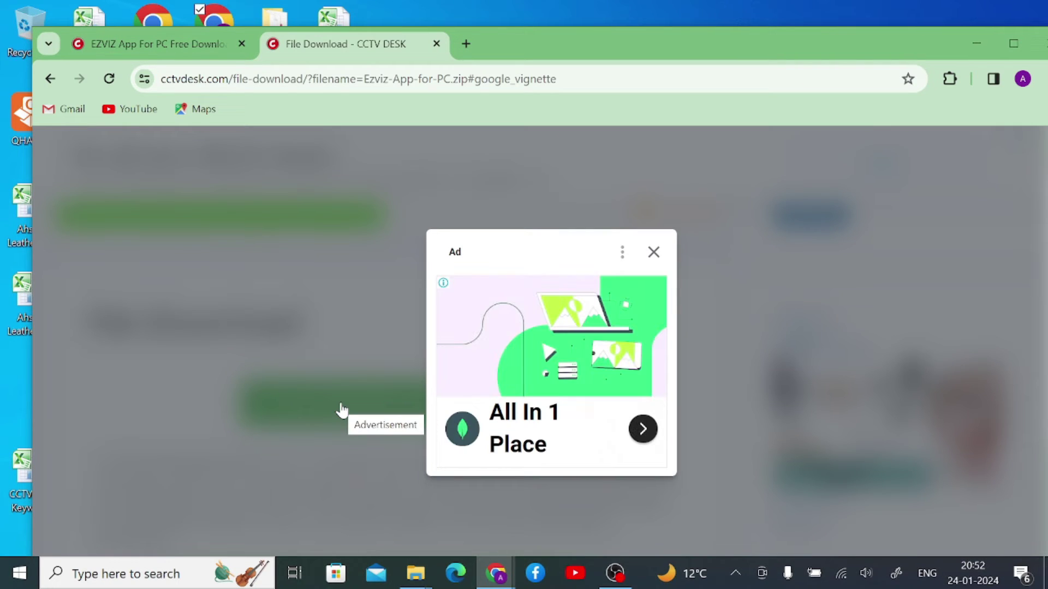
click(654, 253)
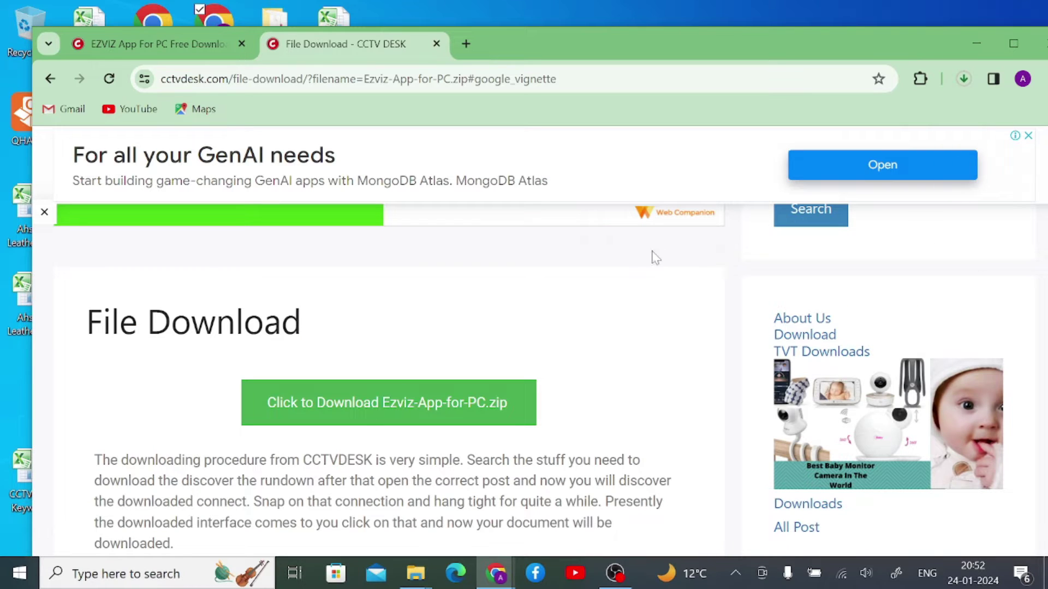
click(963, 79)
click(920, 118)
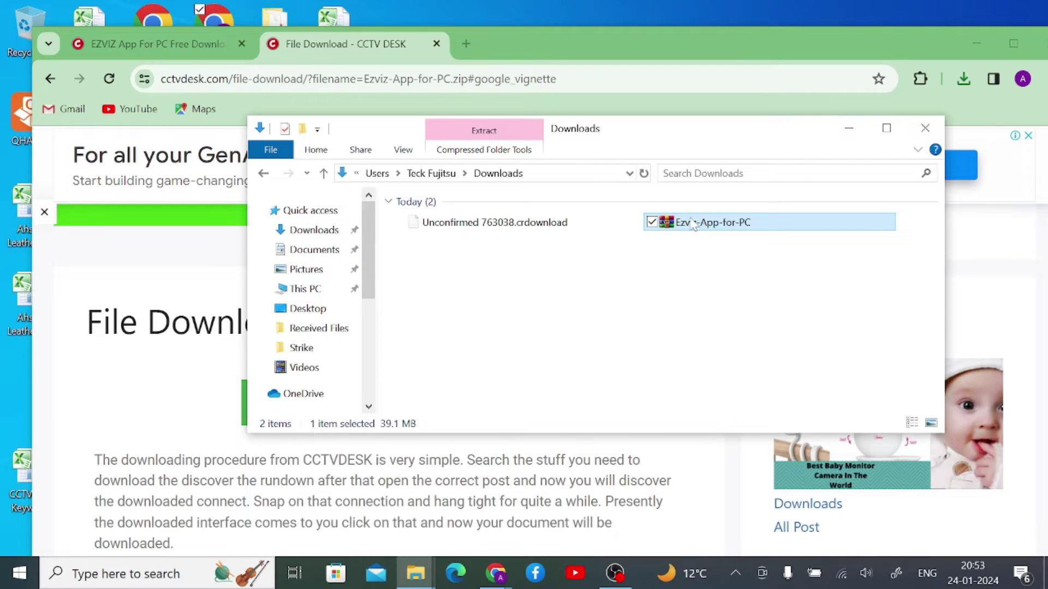
Extract the archive to an Ezviz-App-for-PC folder and select the Ezviz Studio Setup installer inside
double_click(680, 222)
right_click(680, 222)
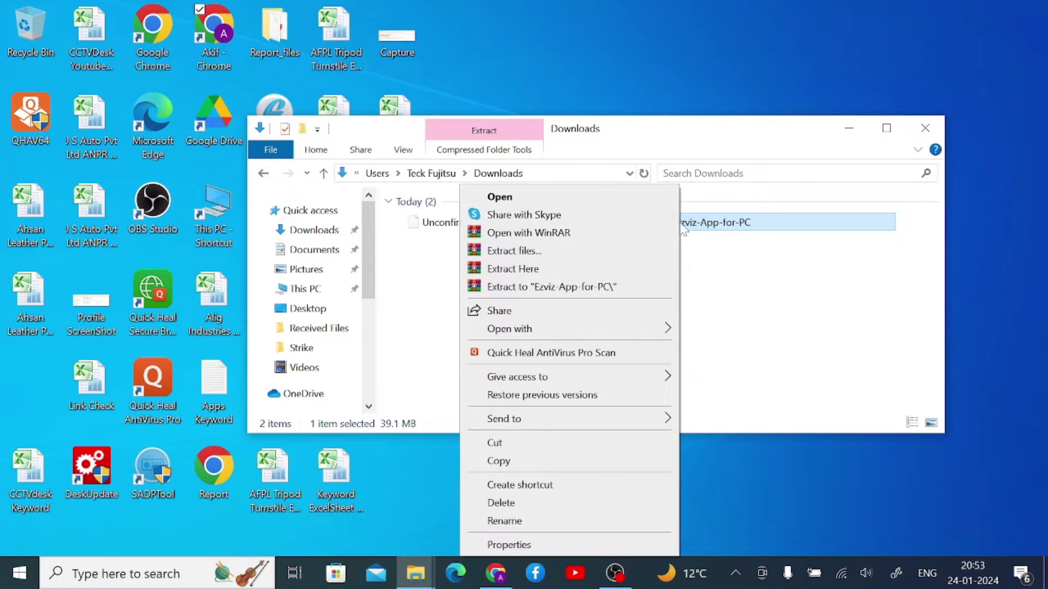
click(740, 300)
click(731, 288)
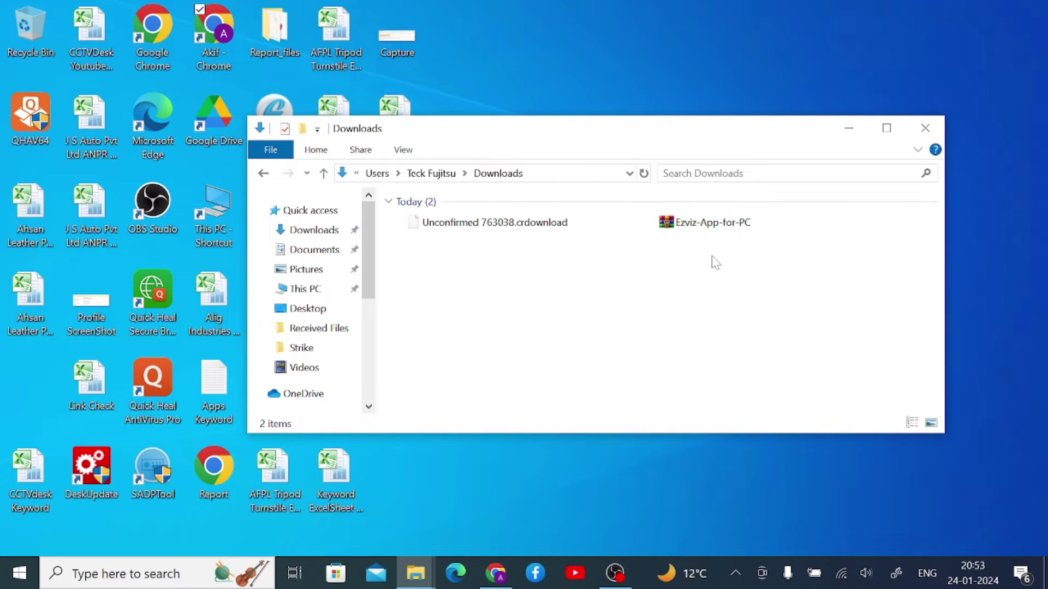
right_click(695, 232)
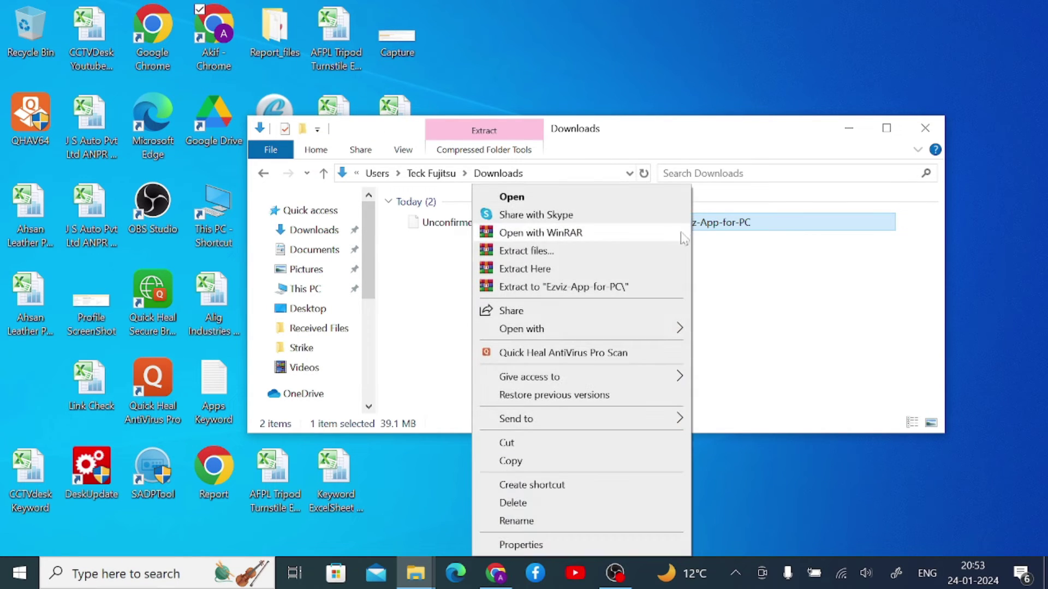
click(598, 288)
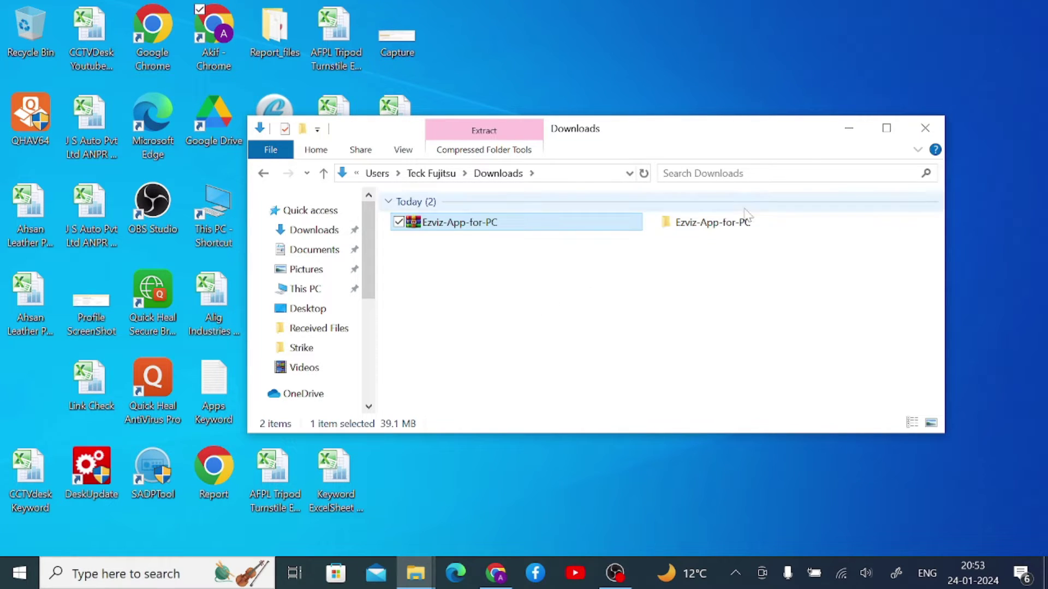
double_click(673, 228)
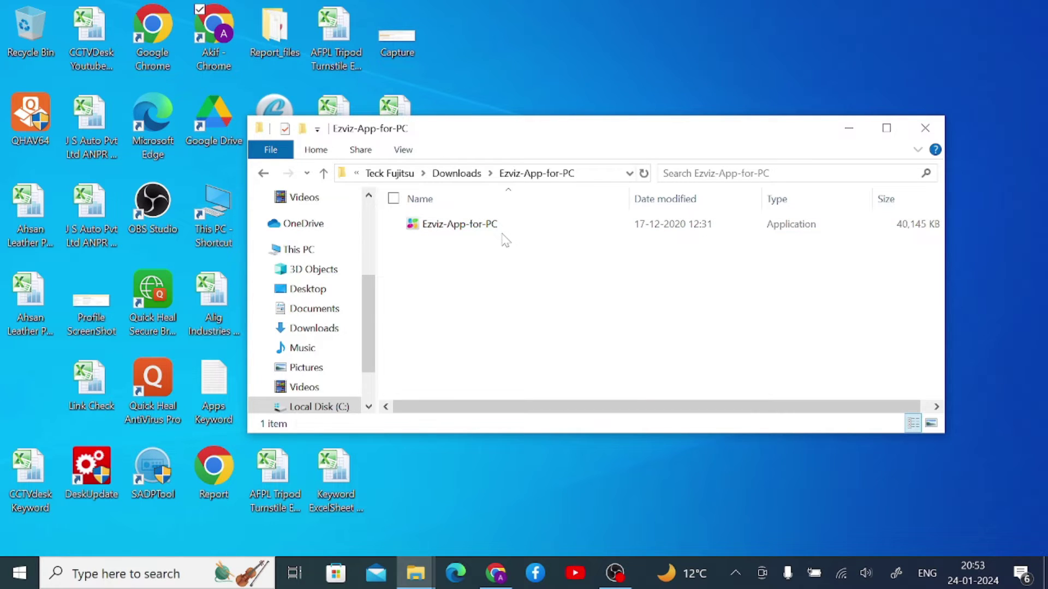
click(472, 230)
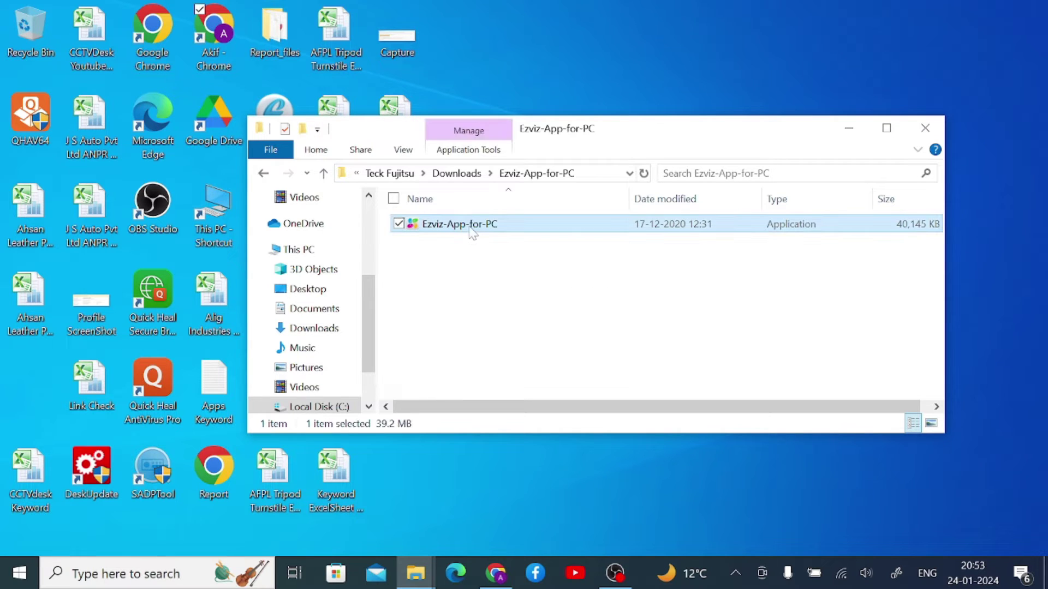
Run Ezviz Studio Setup as administrator, approving the UAC prompt and the reinstall prompt
right_click(469, 228)
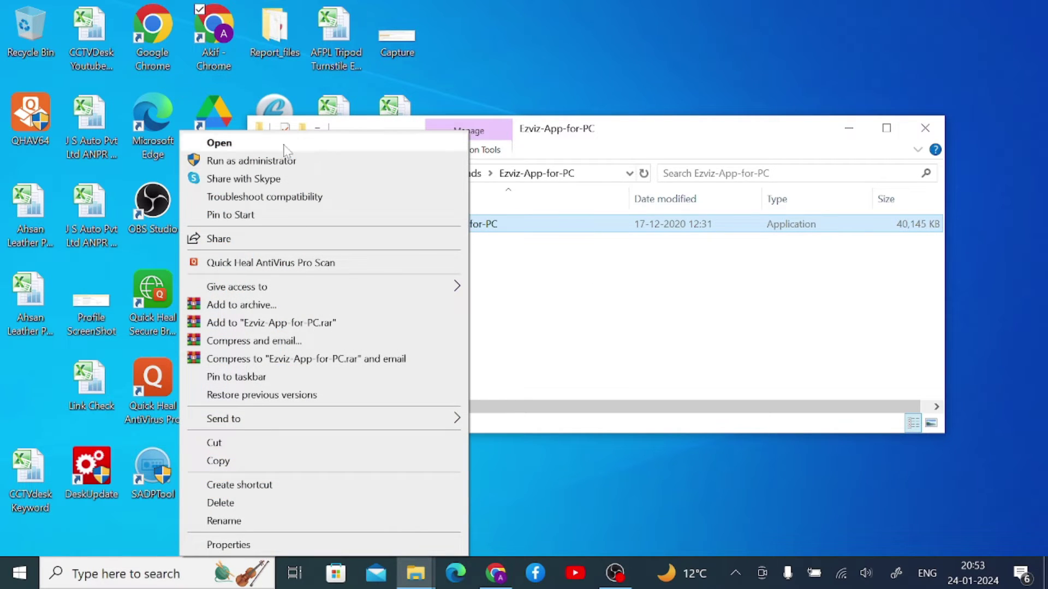
click(280, 162)
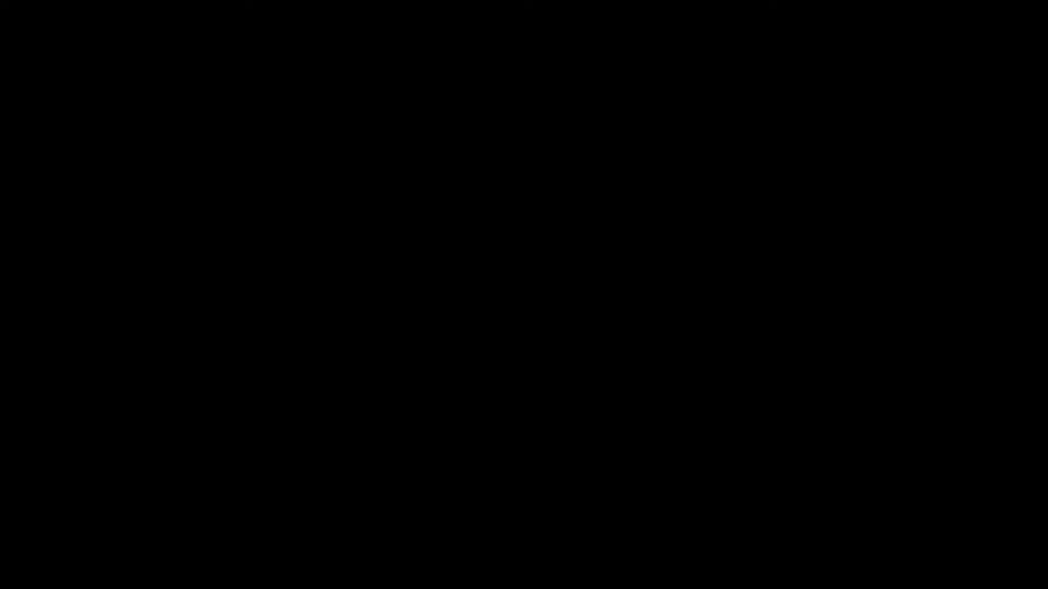
click(567, 362)
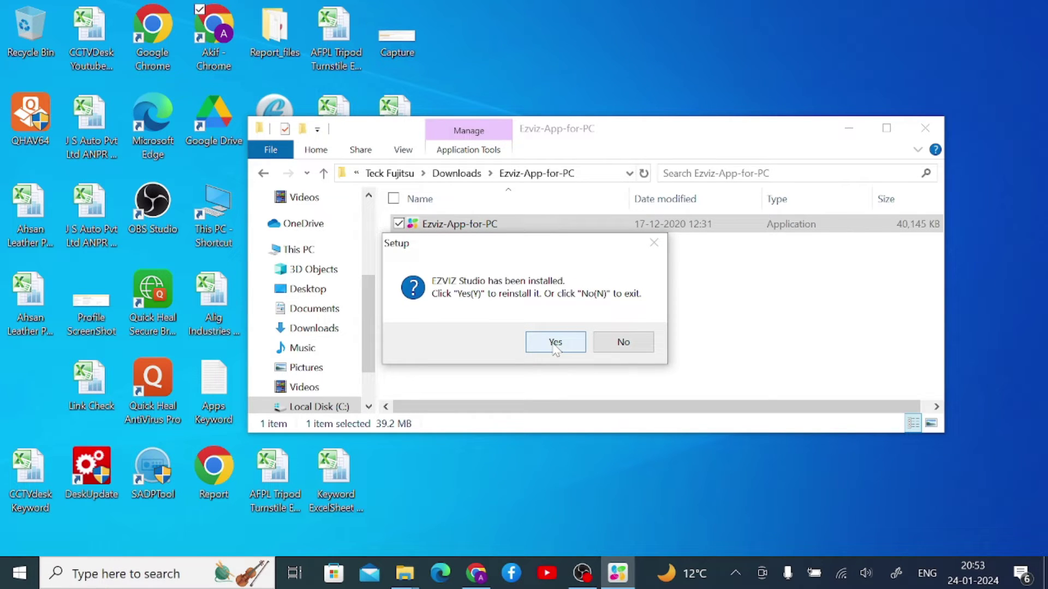
click(555, 344)
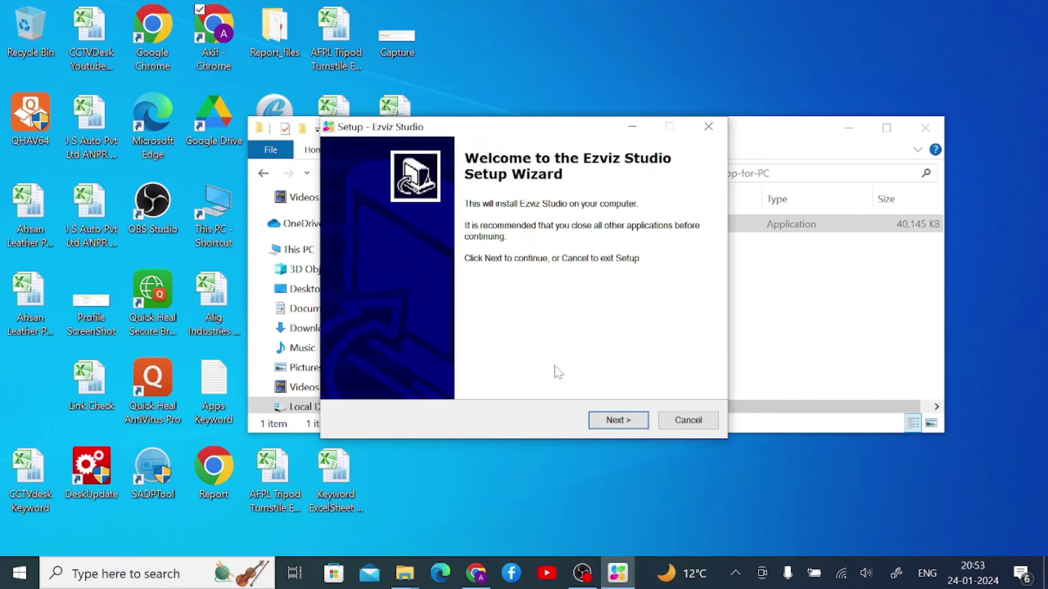
Install Ezviz Studio to C:\Program Files (x86)\Ezviz Studio with a desktop icon, launch it, close Downloads
click(617, 425)
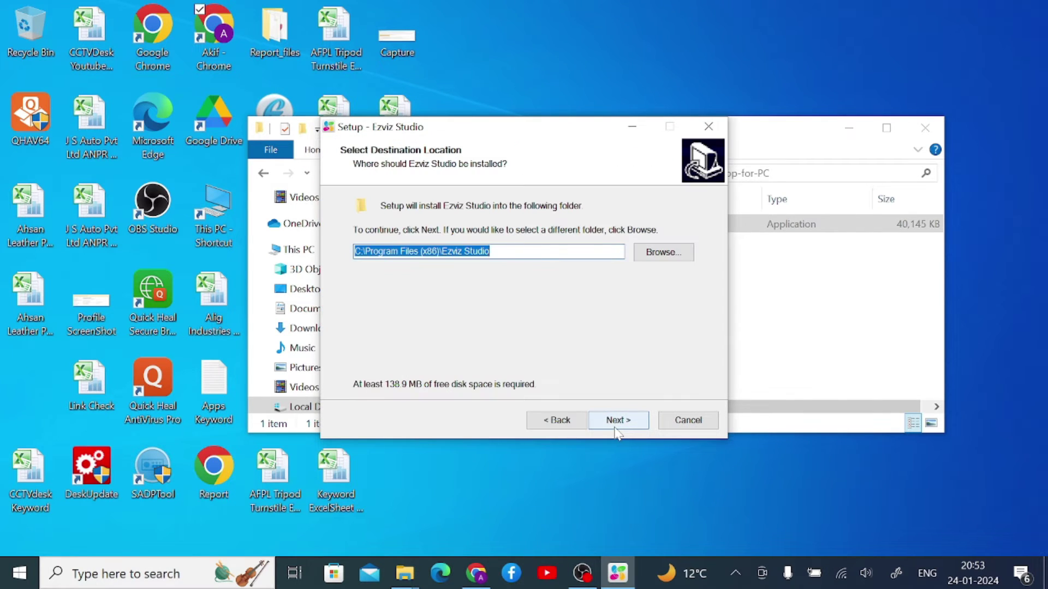
click(617, 421)
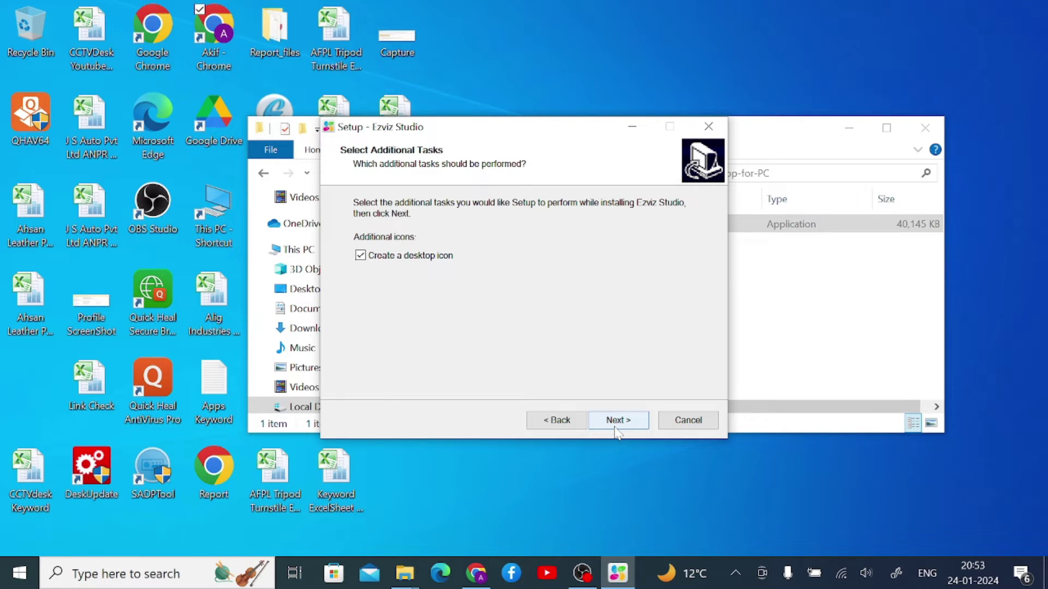
click(618, 421)
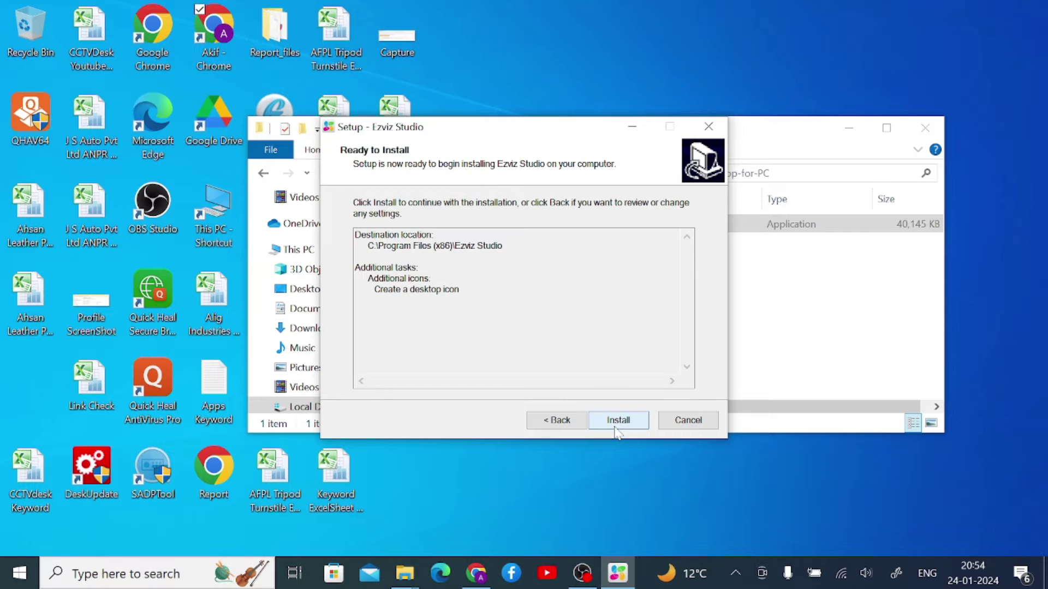
click(617, 422)
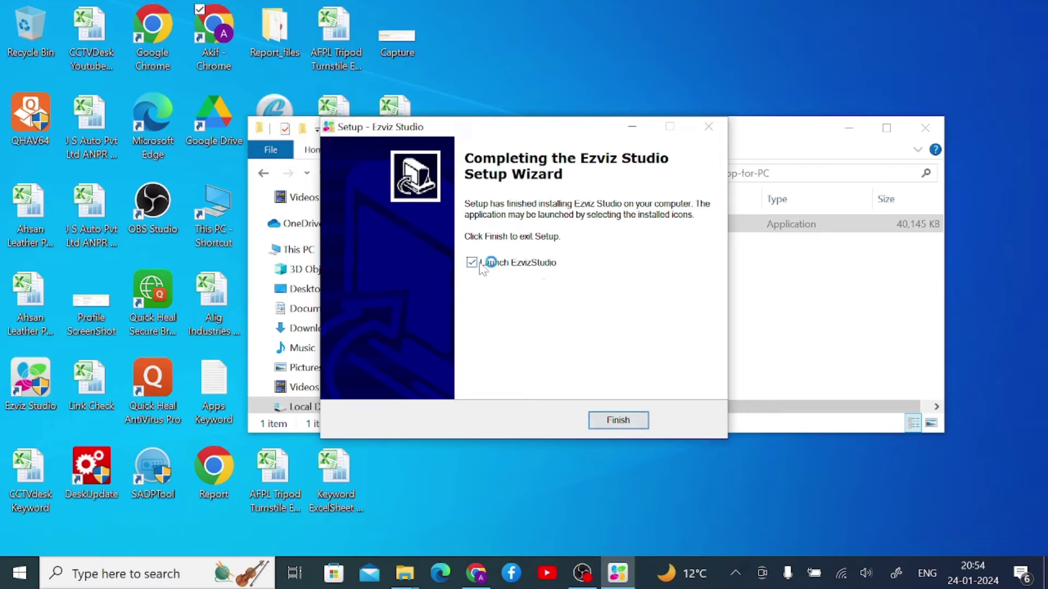
click(617, 421)
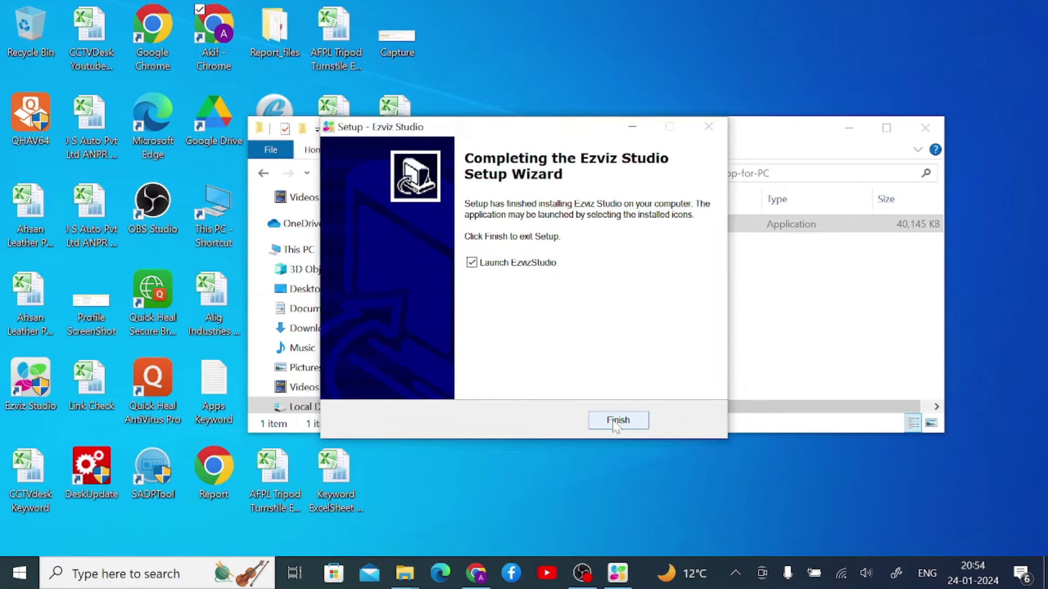
click(936, 129)
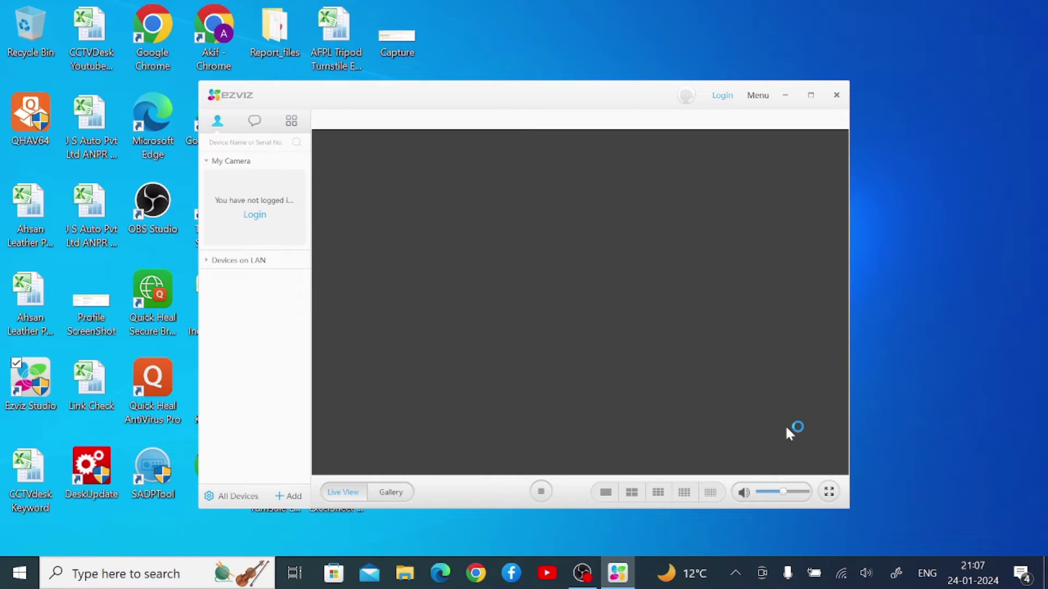
Maximize EZVIZ Studio and open the Welcome login form with region India
click(811, 96)
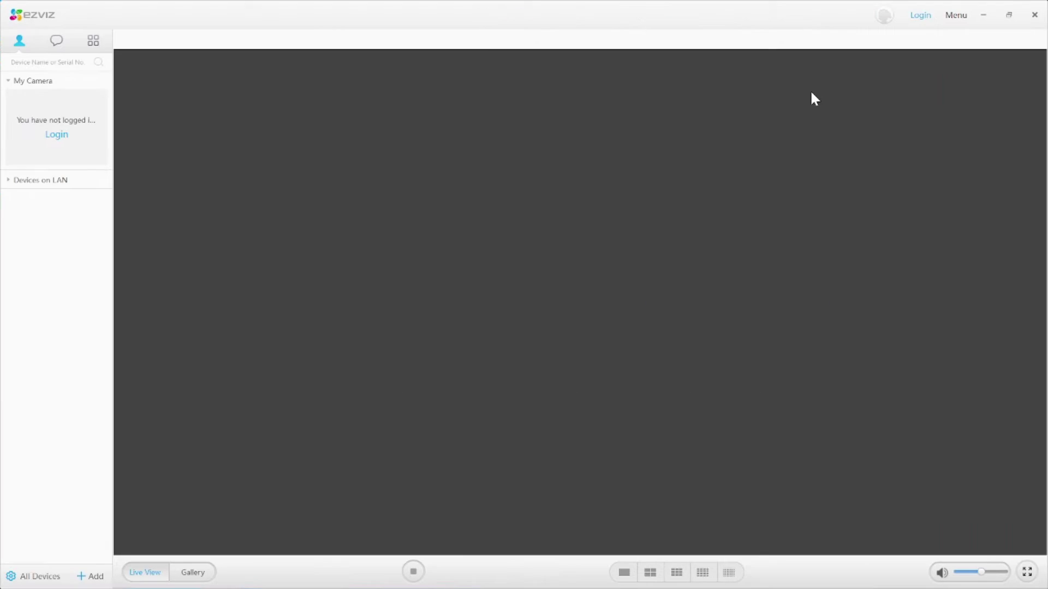
click(56, 135)
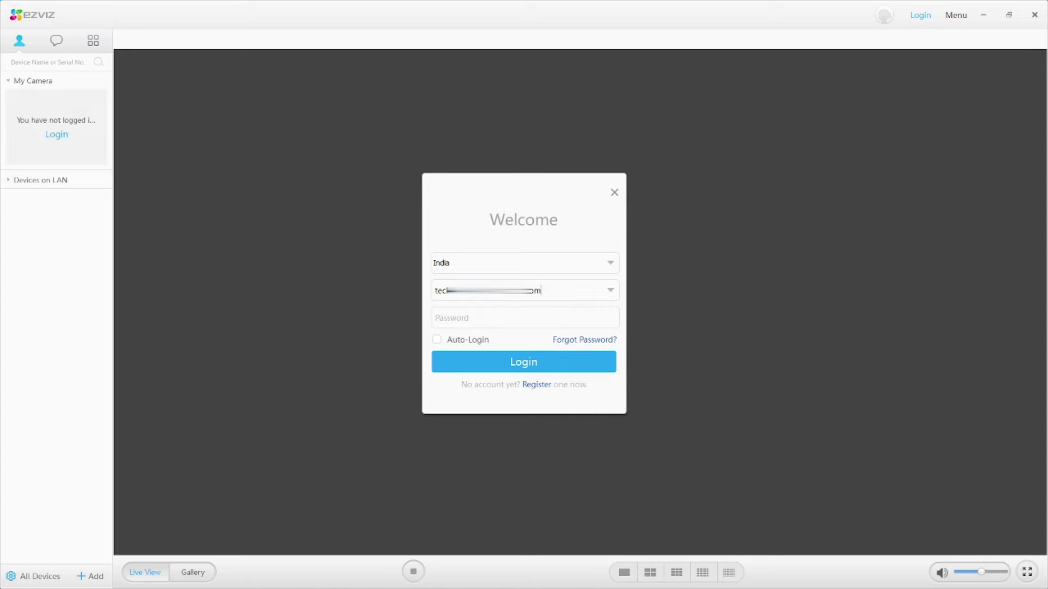
Enter the account password and log in to the EZVIZ account
click(524, 318)
text(••••••••••••)
click(523, 367)
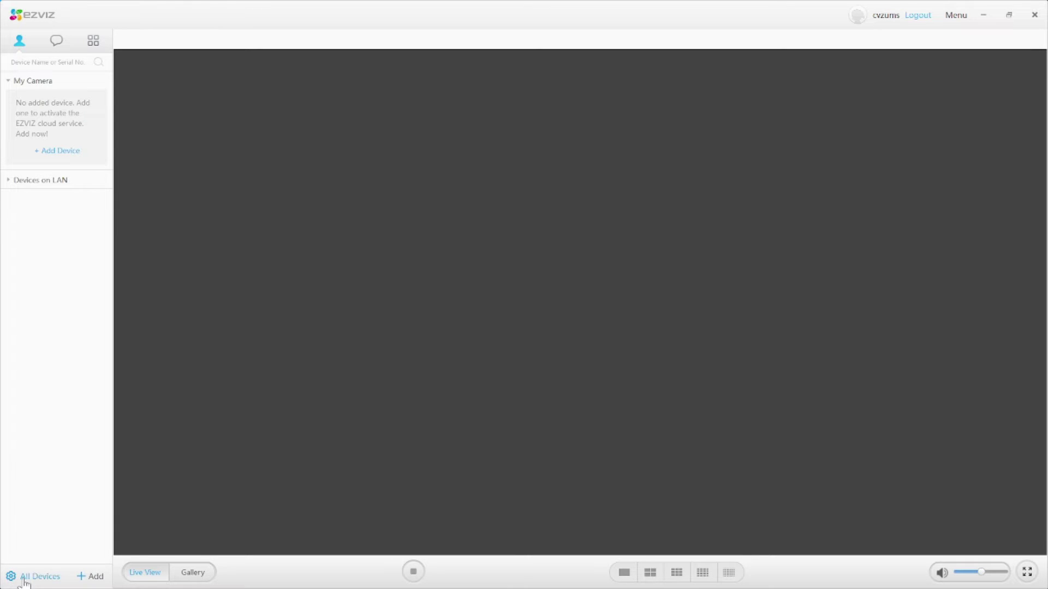
Open Add Device, view Manual Add, then return to Auto Add listing the DS-7P32 NVR
click(95, 578)
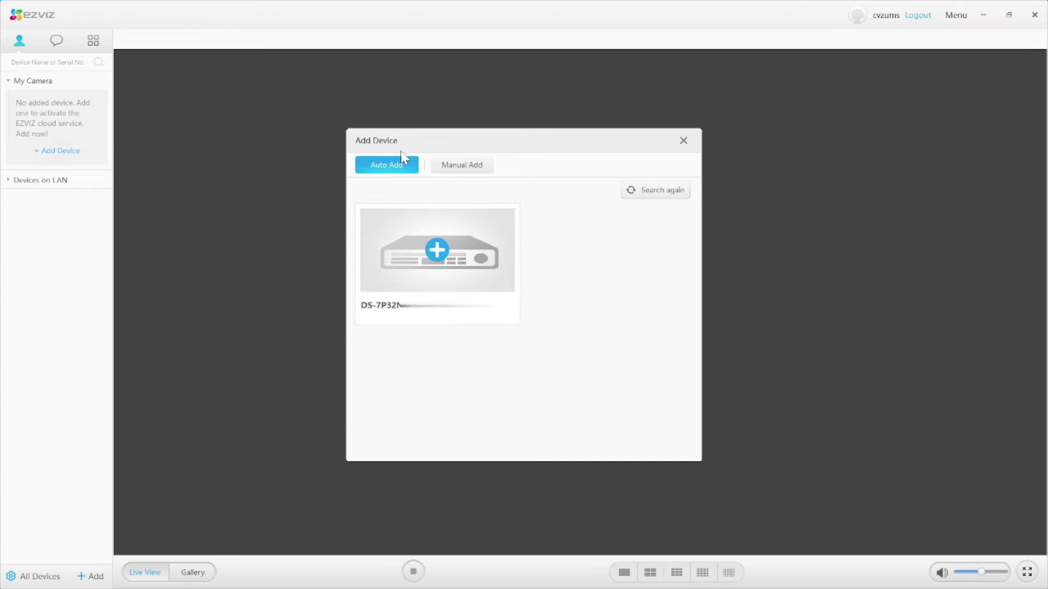
click(453, 169)
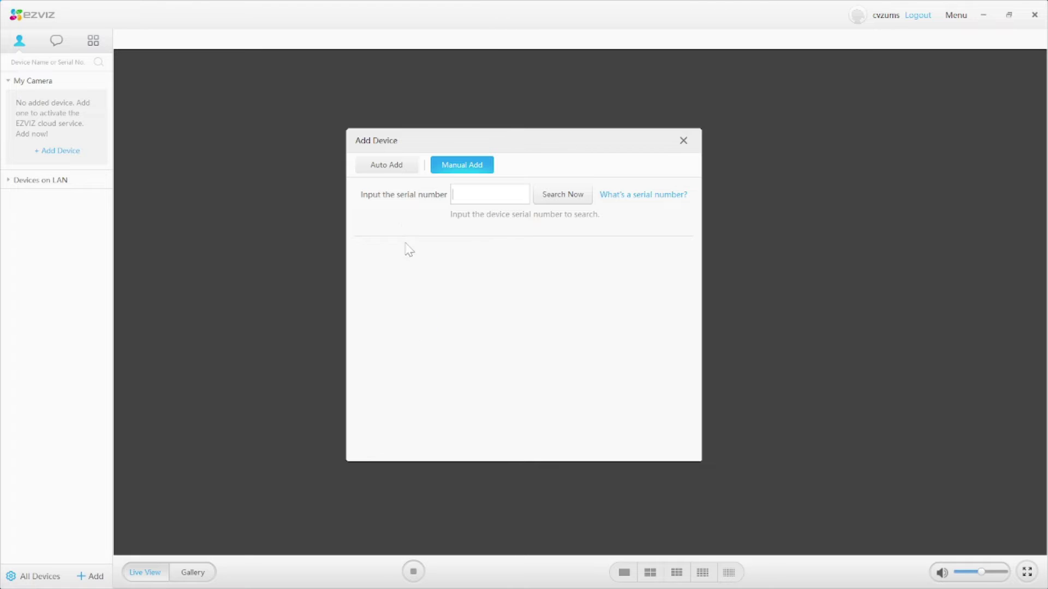
click(387, 171)
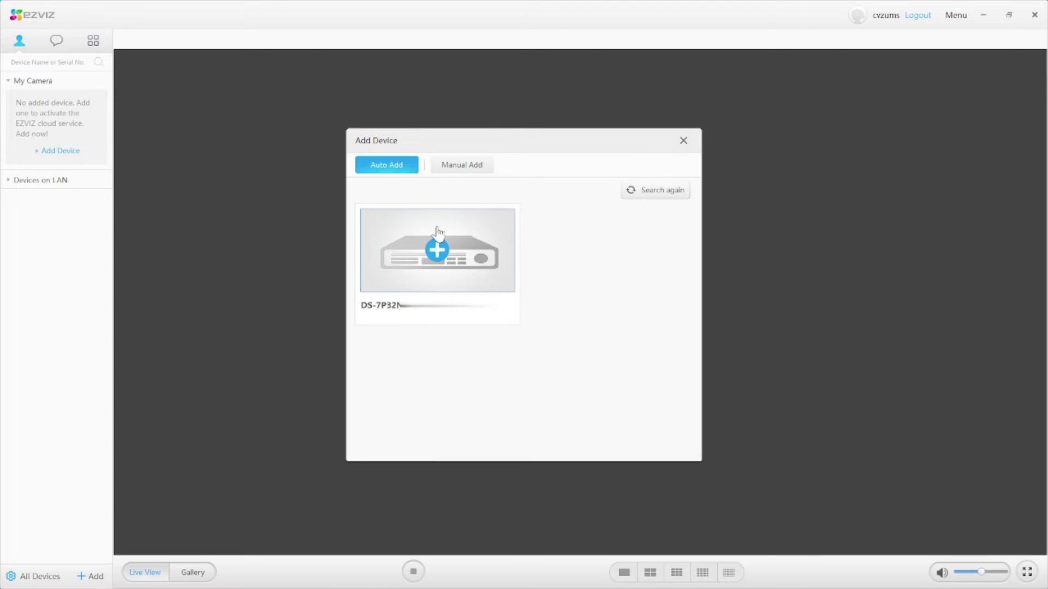